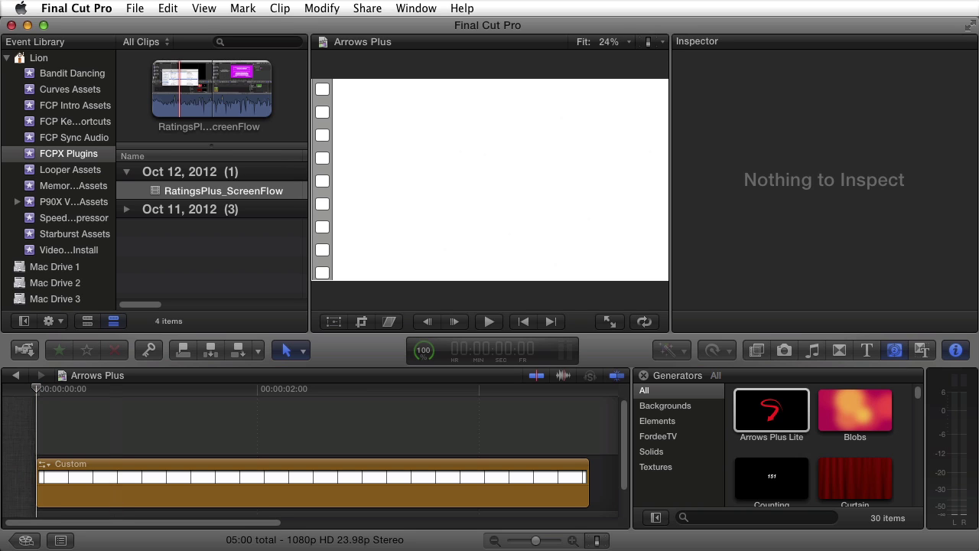
Look into the FordeeTV generators folder in the Movies window, then minimize that window.
{"action": "key", "text": "super+Tab"}
{"action": "left_click_drag", "start_coordinate": [260, 28], "coordinate": [256, 137]}
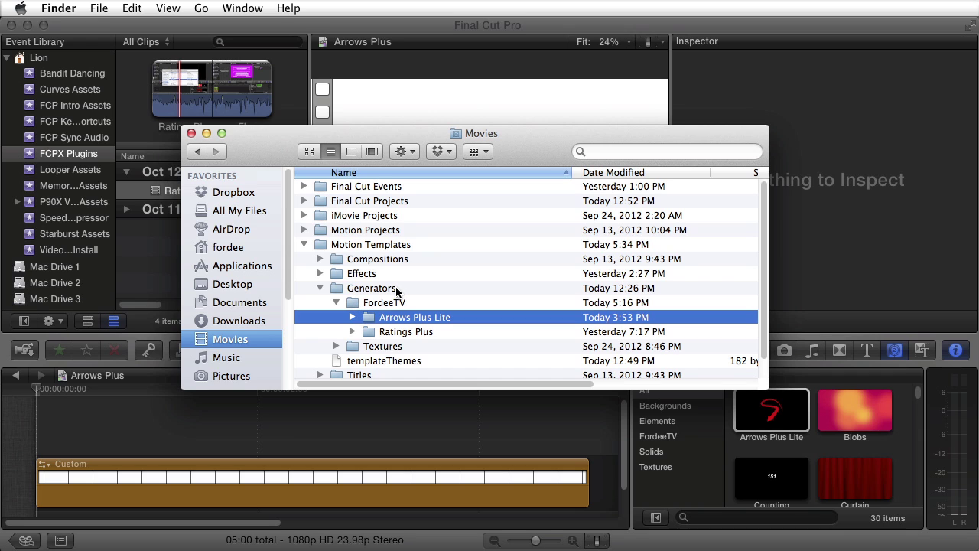
{"action": "left_click", "coordinate": [383, 303]}
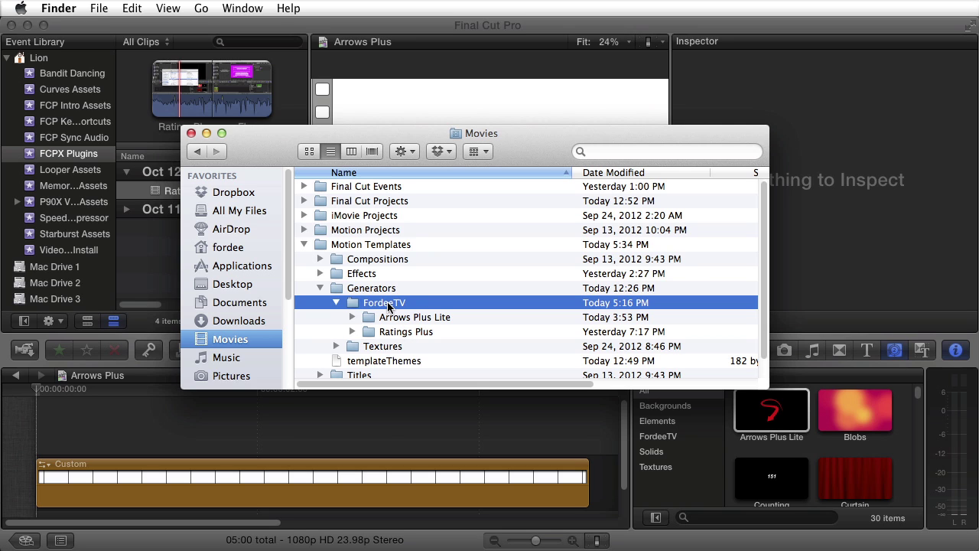
{"action": "left_click", "coordinate": [206, 134]}
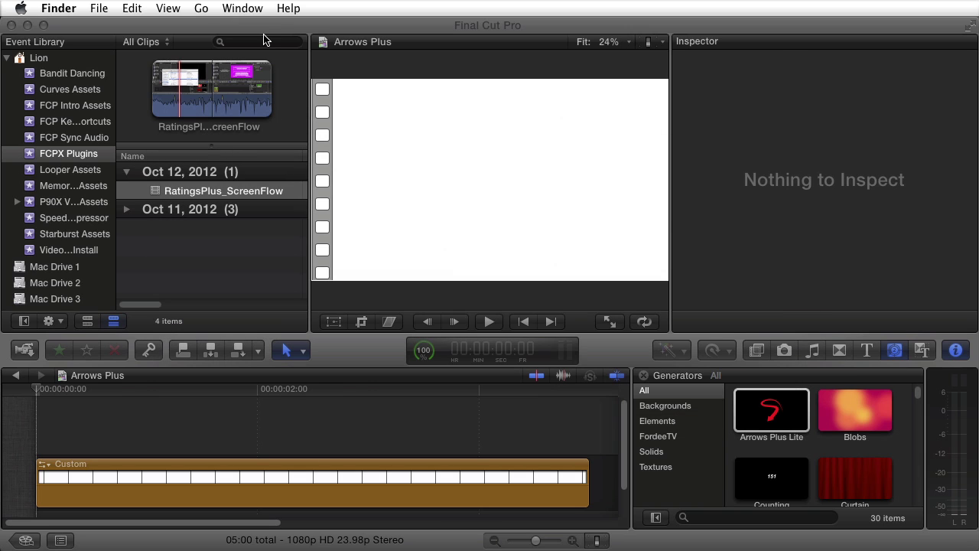
Back in Final Cut Pro, filter the Generators browser to Solids, then show all 30 generators.
{"action": "left_click", "coordinate": [269, 27]}
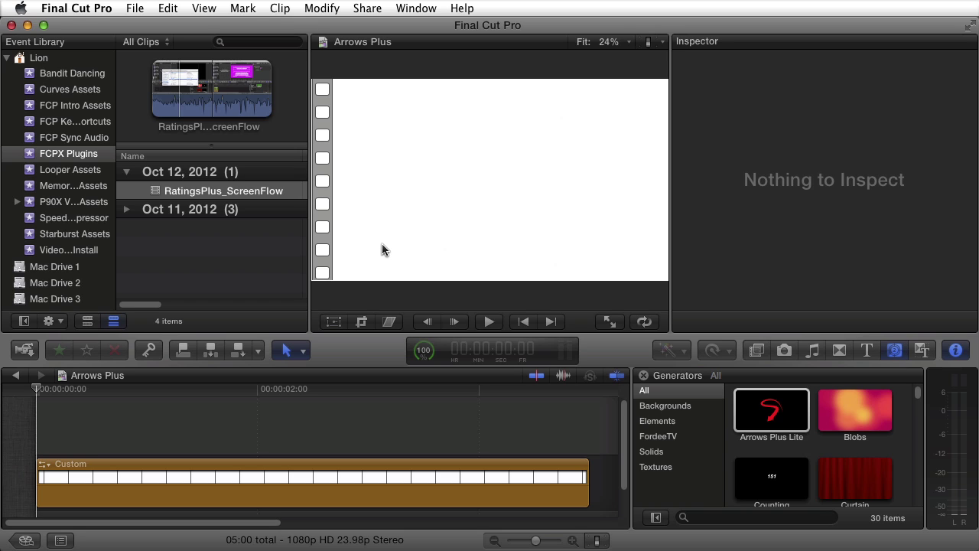
{"action": "left_click", "coordinate": [653, 451]}
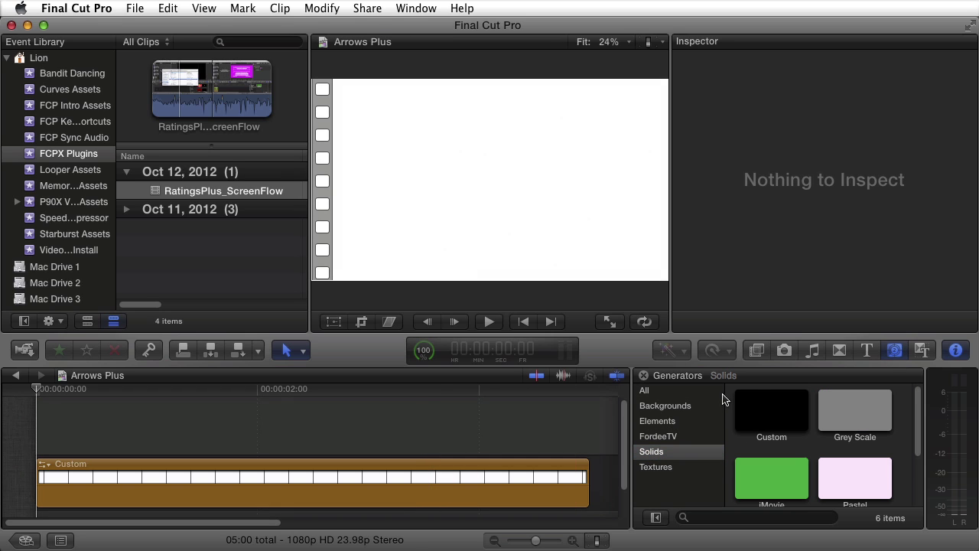
{"action": "left_click", "coordinate": [647, 392]}
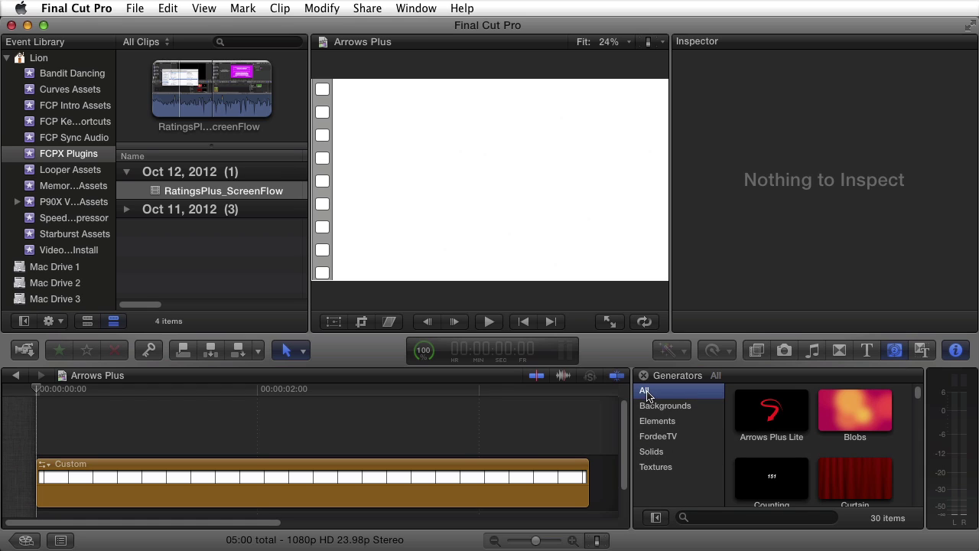
Add Arrows Plus Lite above the Custom solid, select it, and park the playhead near 3 seconds.
{"action": "left_click", "coordinate": [761, 414]}
{"action": "left_click_drag", "start_coordinate": [761, 414], "coordinate": [31, 422]}
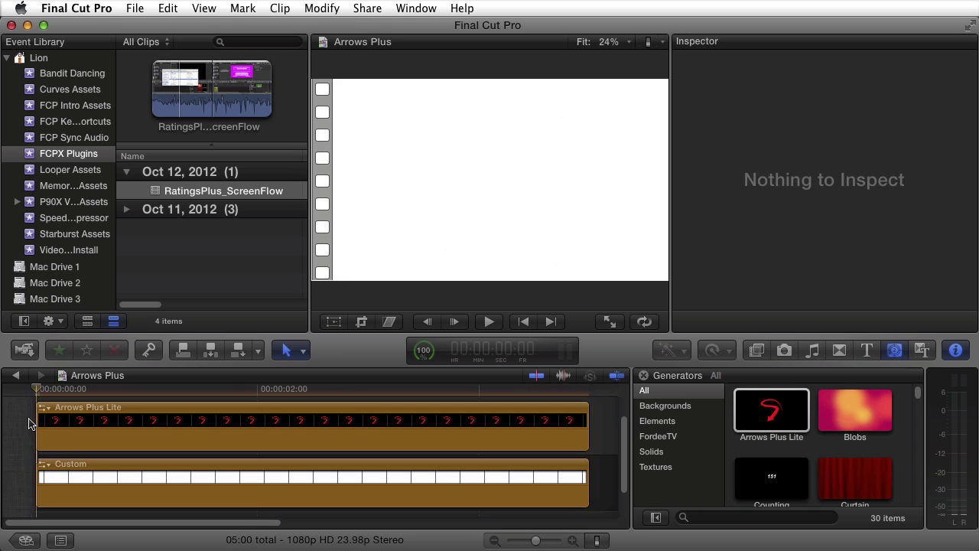
{"action": "left_click", "coordinate": [130, 430]}
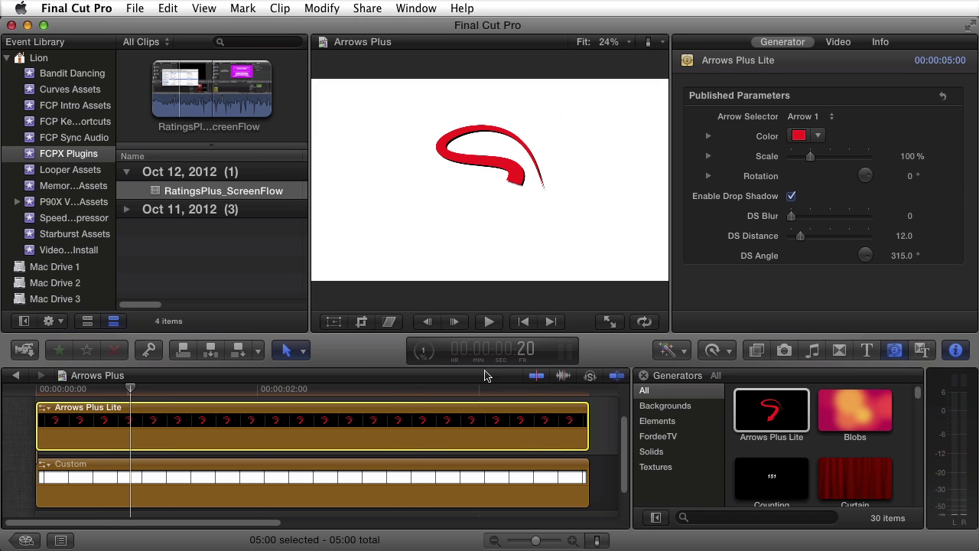
{"action": "left_click", "coordinate": [413, 420]}
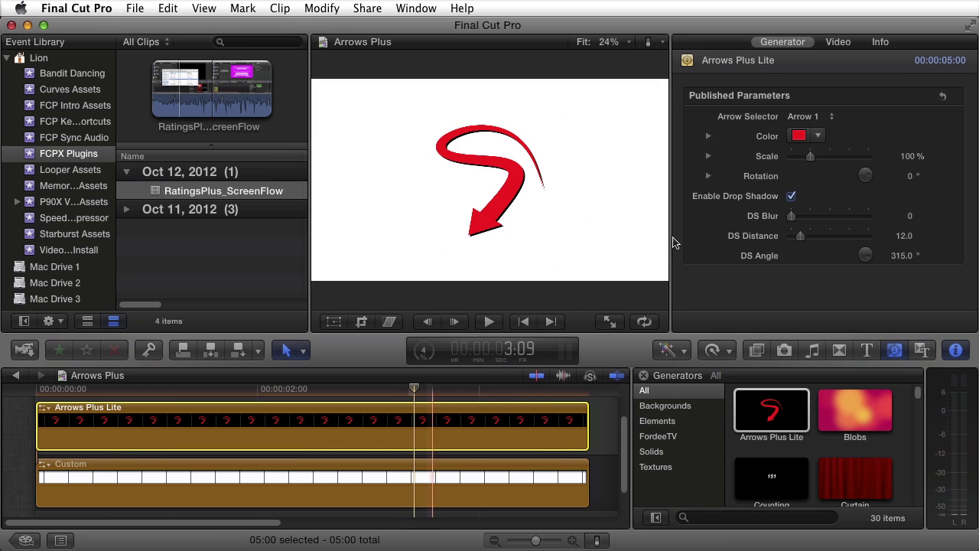
Set the generator's Arrow Selector to Arrow 3 after trying Arrow 2.
{"action": "left_click", "coordinate": [796, 119]}
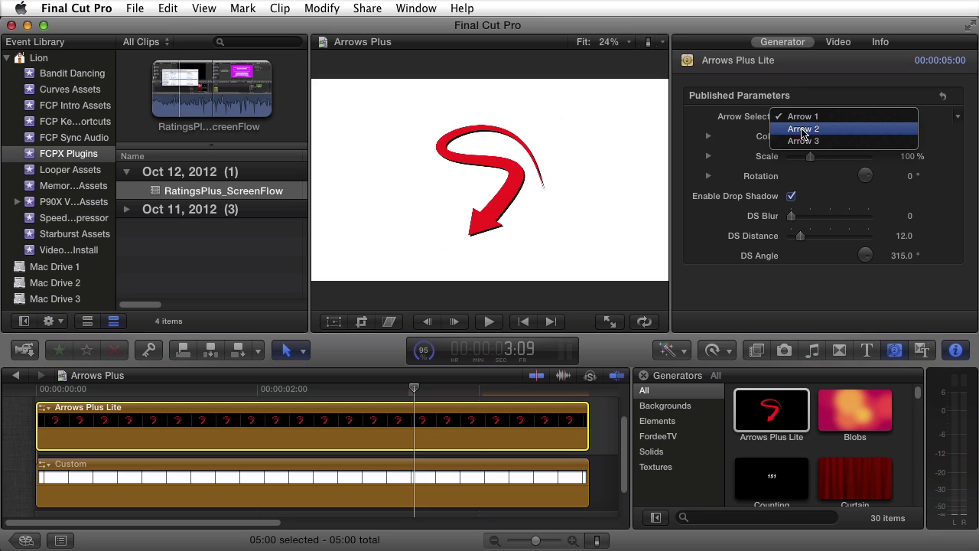
{"action": "left_click", "coordinate": [802, 131]}
{"action": "left_click", "coordinate": [801, 117]}
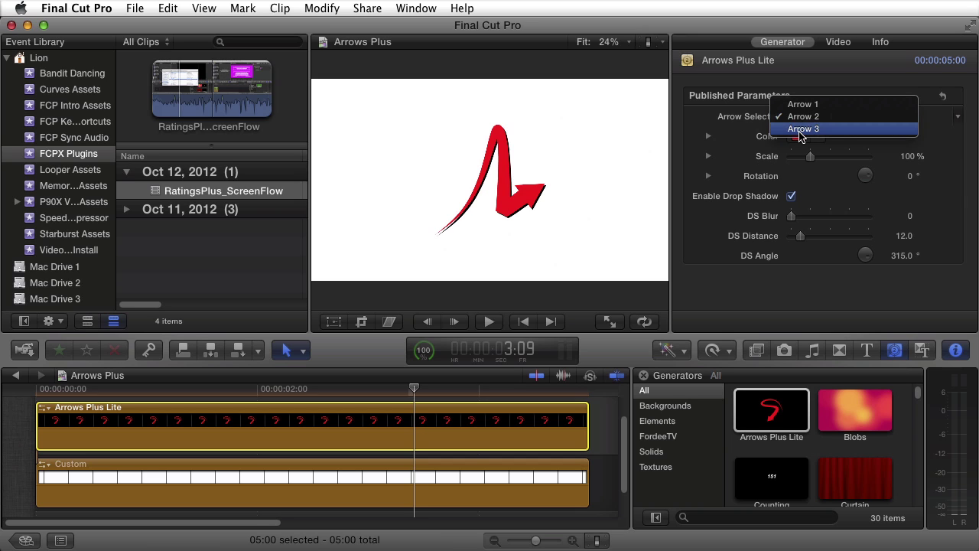
{"action": "left_click", "coordinate": [801, 131]}
{"action": "left_click", "coordinate": [801, 117]}
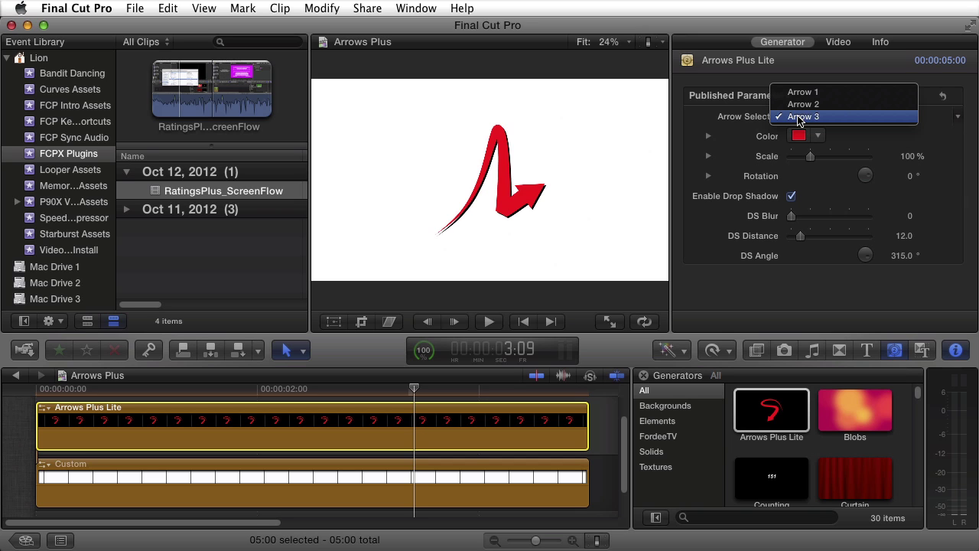
{"action": "left_click", "coordinate": [800, 118]}
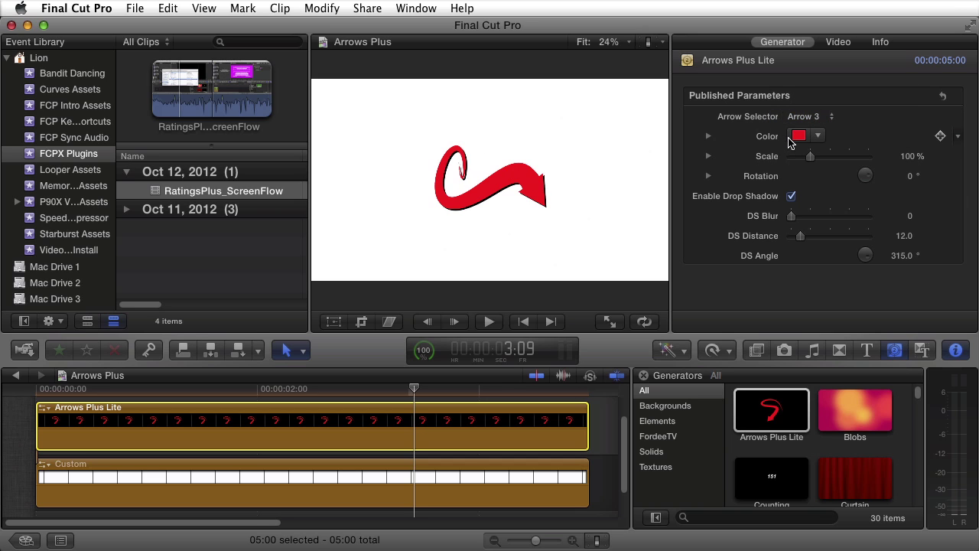
Color the arrow blue and set its Scale to 120%, collapsing the X, Y, Z values.
{"action": "left_click", "coordinate": [815, 137]}
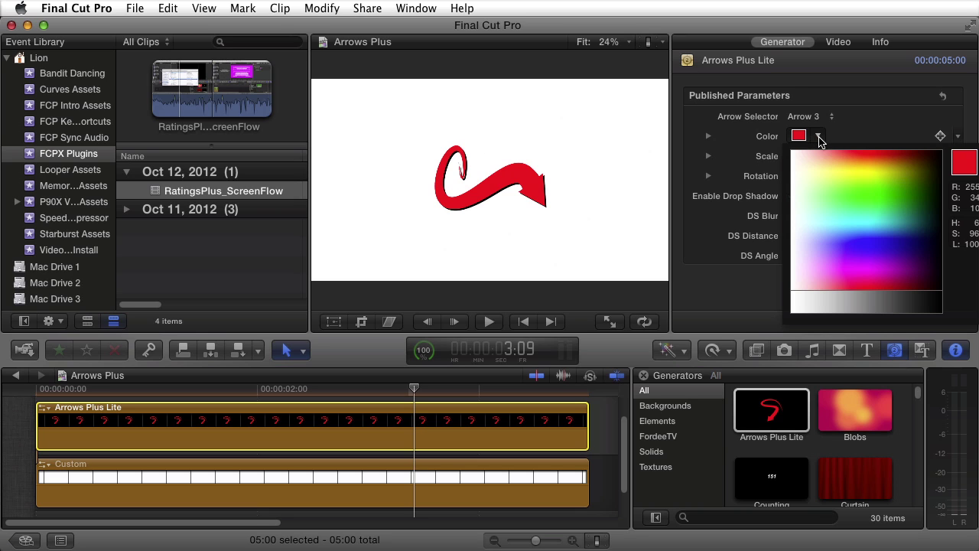
{"action": "left_click_drag", "start_coordinate": [872, 179], "coordinate": [882, 245]}
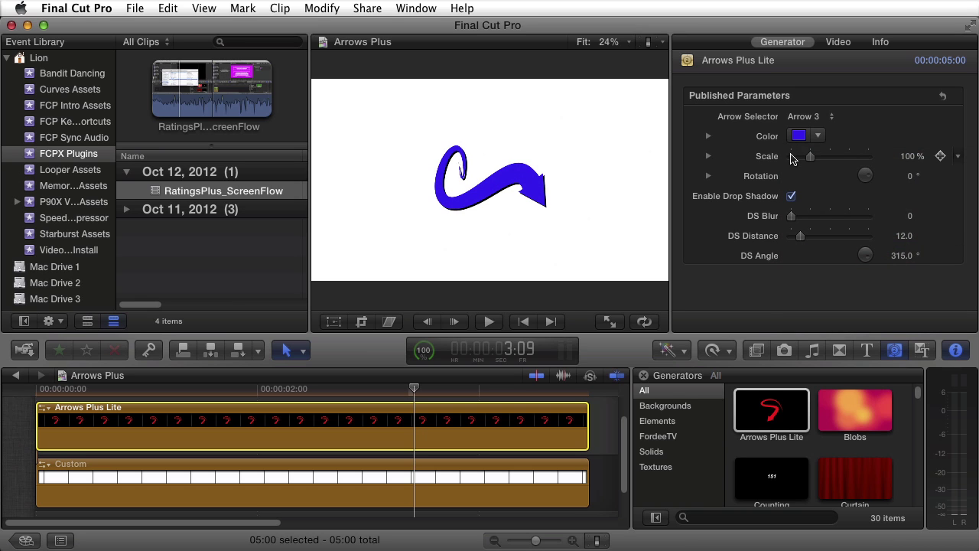
{"action": "left_click_drag", "start_coordinate": [811, 158], "coordinate": [826, 178]}
{"action": "left_click", "coordinate": [709, 157]}
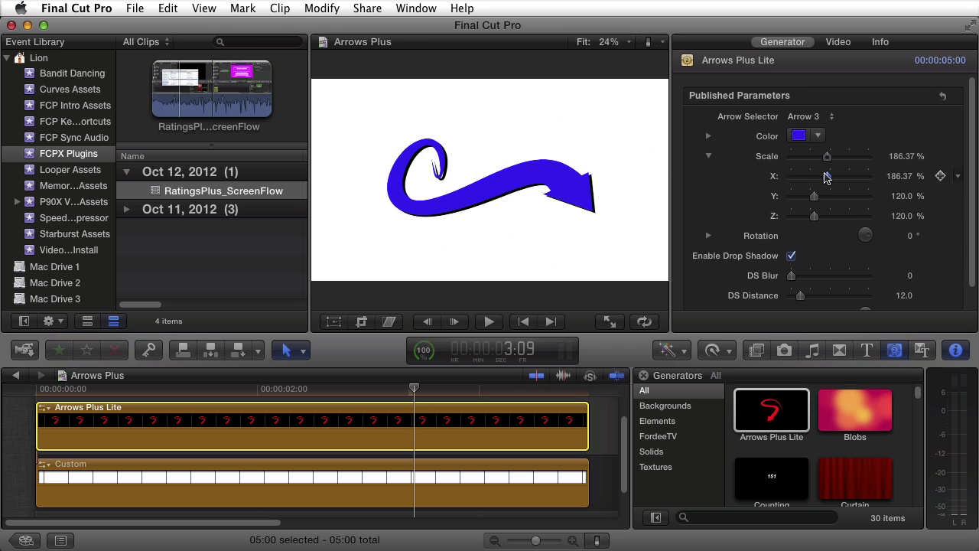
{"action": "key", "text": "super+z"}
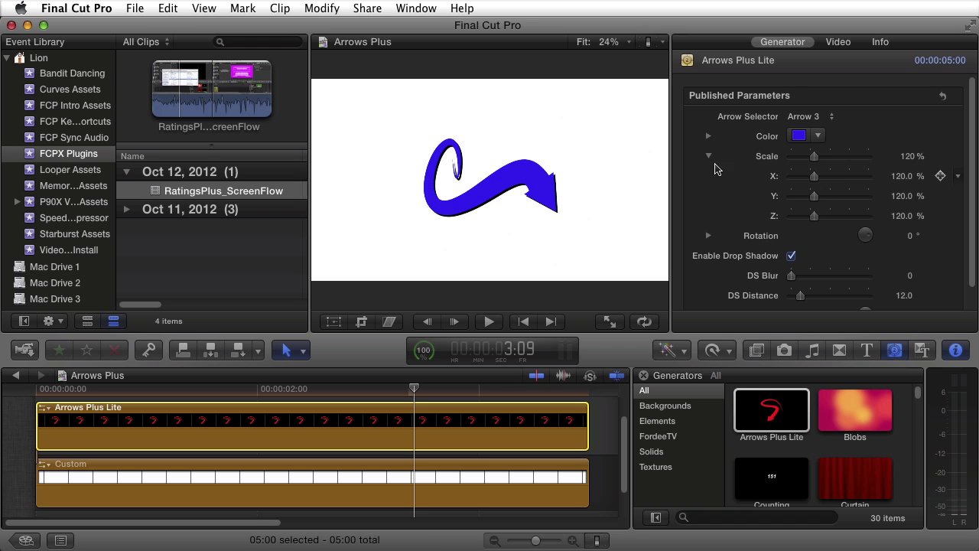
{"action": "left_click", "coordinate": [709, 158]}
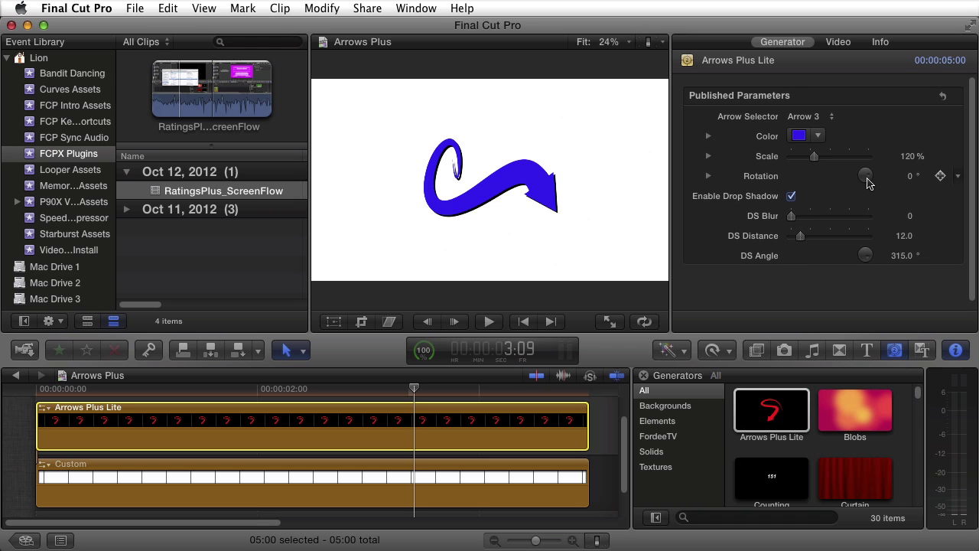
Rotate the arrow to -144° and toggle its drop shadow off and on.
{"action": "left_click_drag", "start_coordinate": [865, 183], "coordinate": [870, 177]}
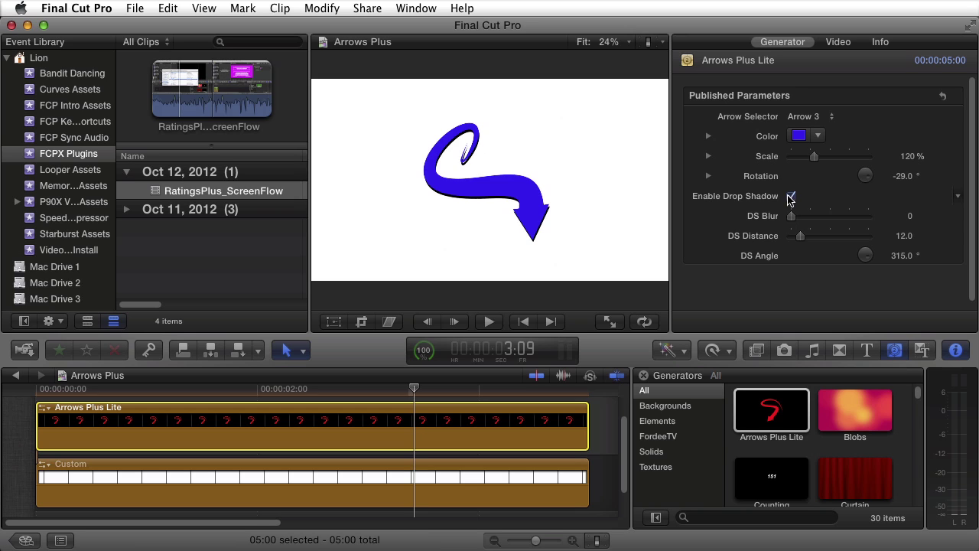
{"action": "left_click_drag", "start_coordinate": [871, 176], "coordinate": [864, 179]}
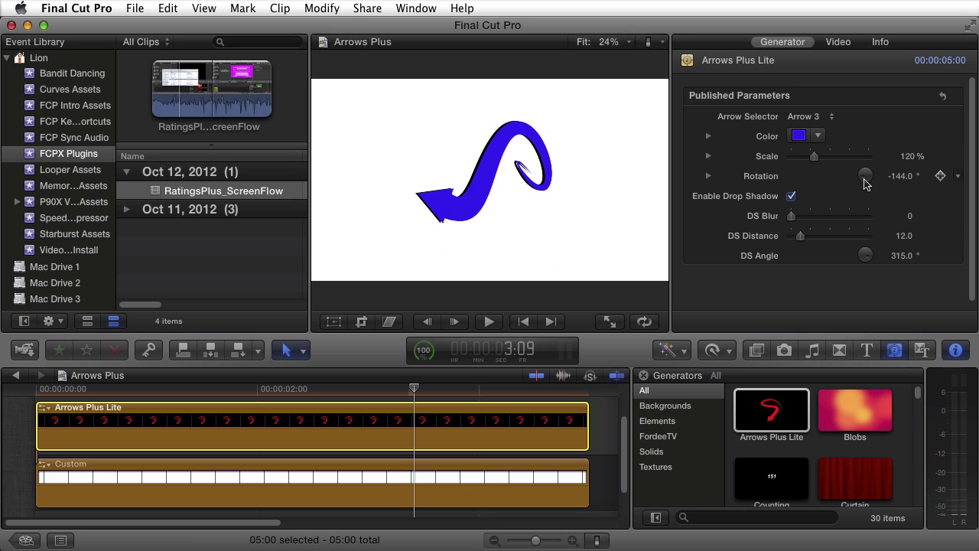
{"action": "left_click", "coordinate": [791, 197]}
{"action": "left_click", "coordinate": [791, 197]}
Set the drop shadow to angle 91°, distance 19 and blur 34, comparing with the shadow off.
{"action": "left_click_drag", "start_coordinate": [865, 260], "coordinate": [873, 249]}
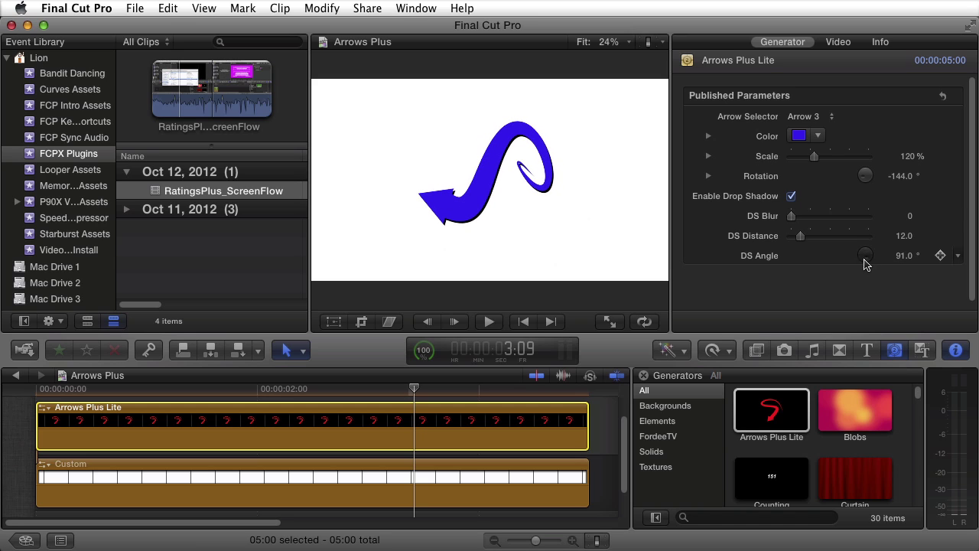
{"action": "left_click_drag", "start_coordinate": [800, 236], "coordinate": [818, 222]}
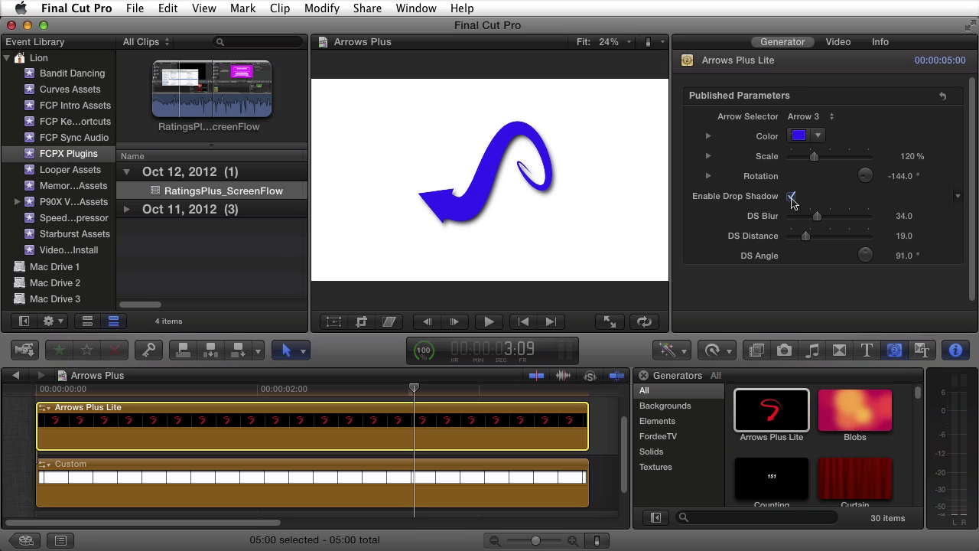
{"action": "left_click", "coordinate": [792, 197]}
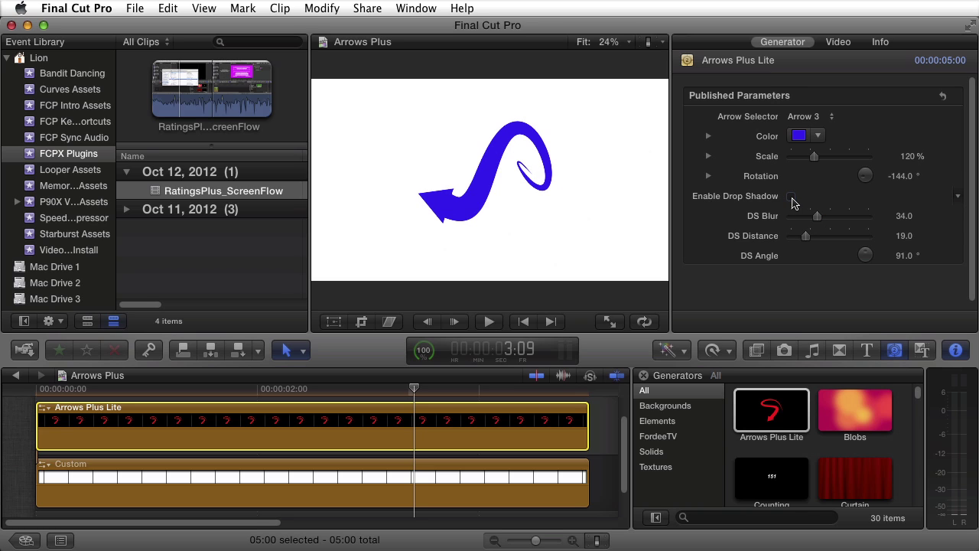
{"action": "left_click", "coordinate": [793, 198]}
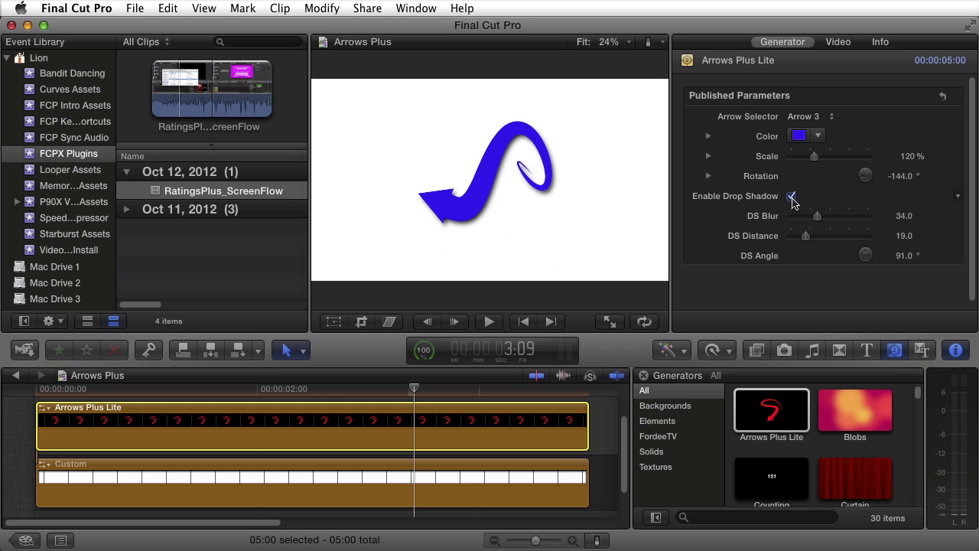
Play the arrow animation, then switch to the Arrow 2 shape and replay it from the start.
{"action": "left_click_drag", "start_coordinate": [413, 389], "coordinate": [23, 389]}
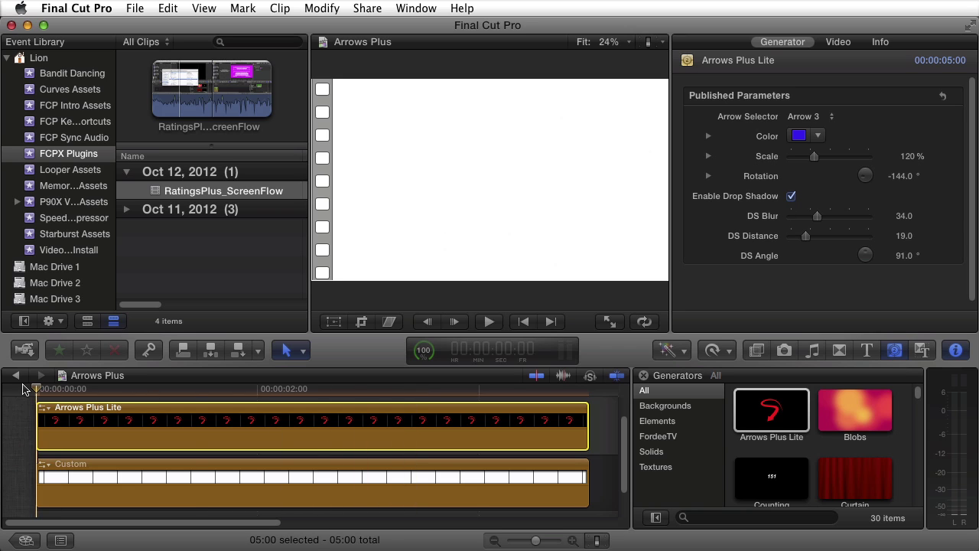
{"action": "key", "text": "space"}
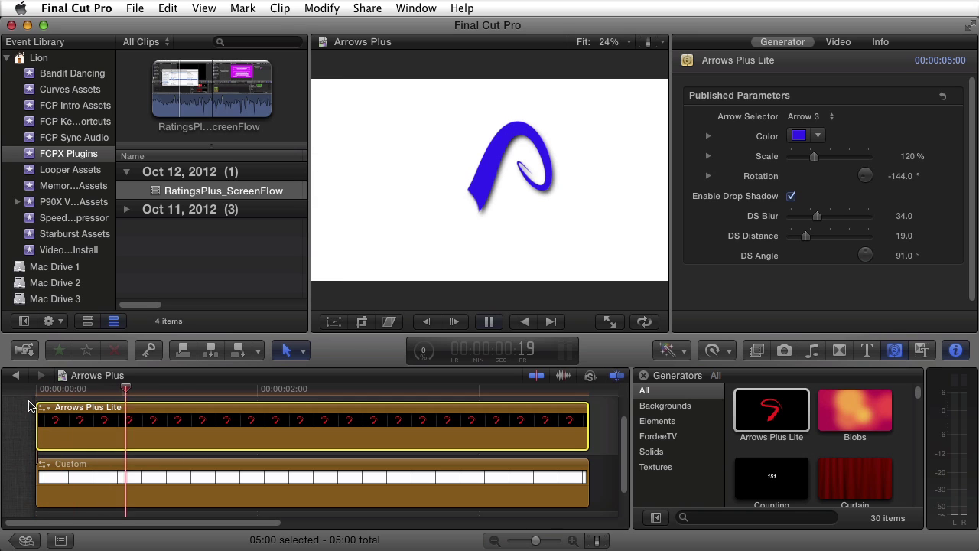
{"action": "key", "text": "space"}
{"action": "left_click", "coordinate": [803, 117]}
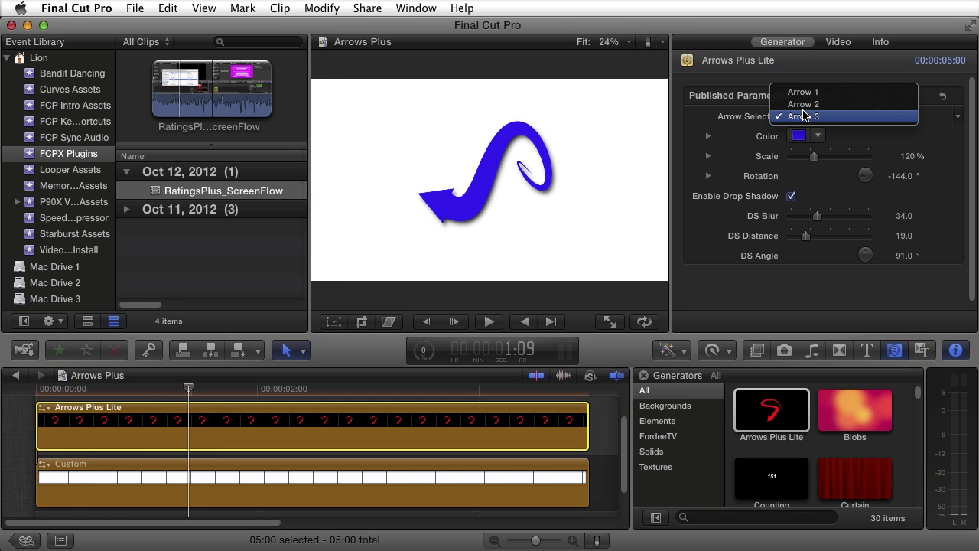
{"action": "left_click", "coordinate": [804, 104]}
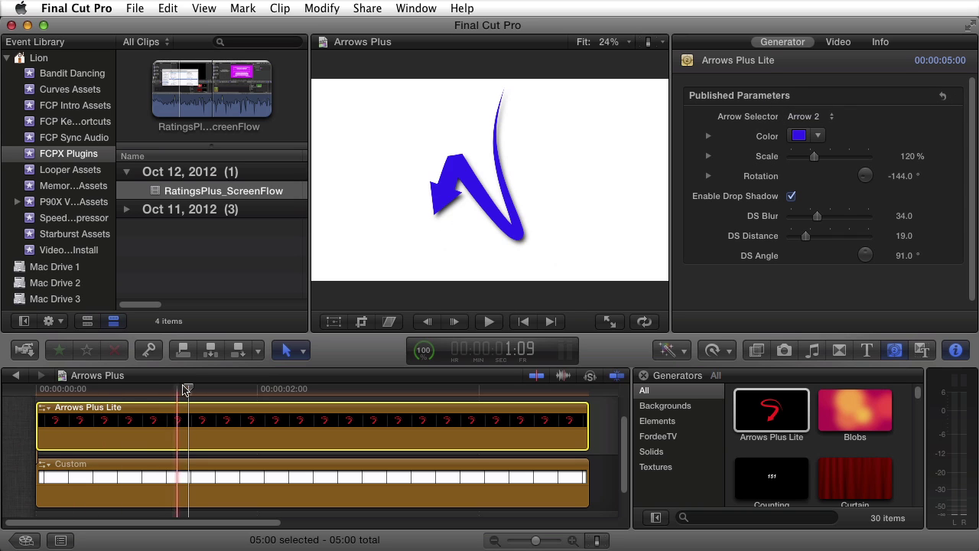
{"action": "left_click_drag", "start_coordinate": [186, 389], "coordinate": [6, 391]}
{"action": "key", "text": "space"}
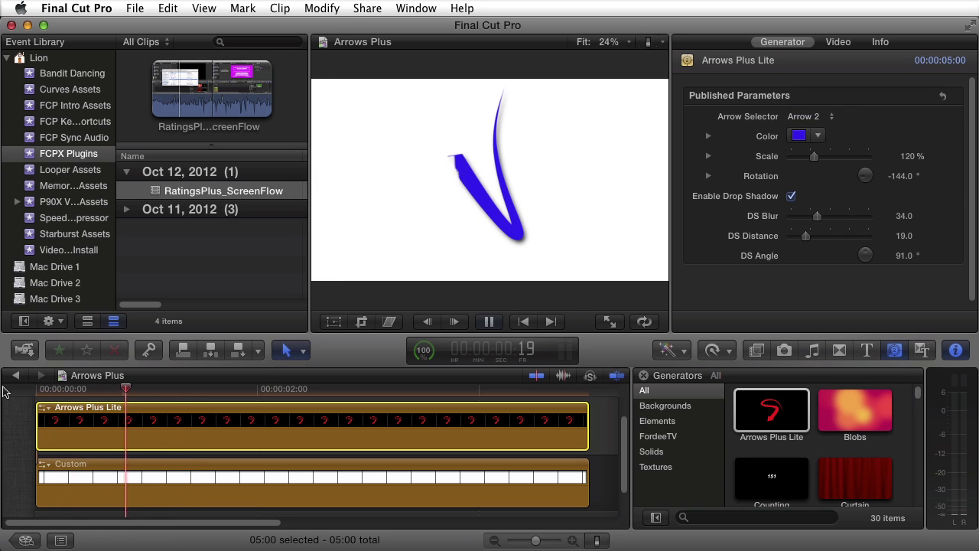
{"action": "key", "text": "space"}
Change the arrow shape to Arrow 1 and replay the animation from the start.
{"action": "left_click", "coordinate": [803, 116]}
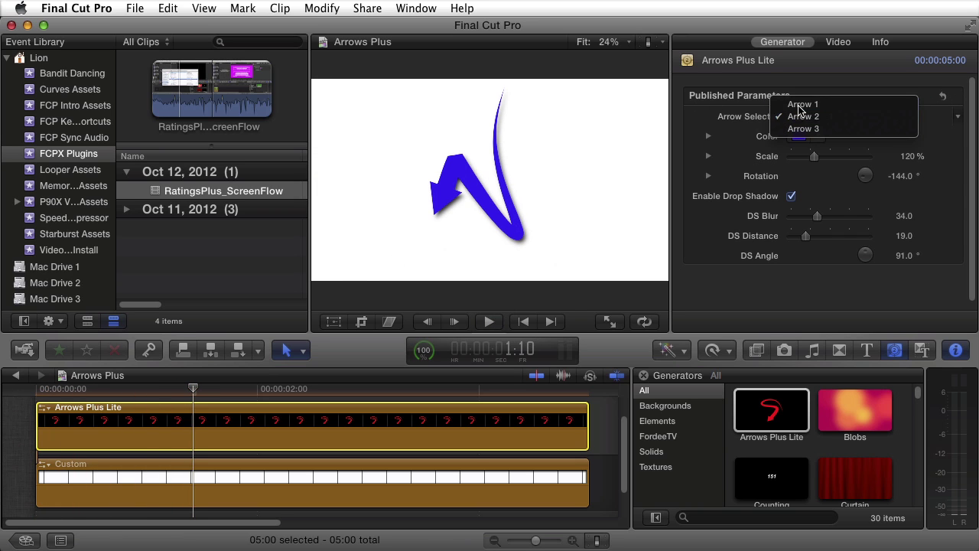
{"action": "left_click", "coordinate": [801, 104]}
{"action": "left_click_drag", "start_coordinate": [192, 389], "coordinate": [13, 396]}
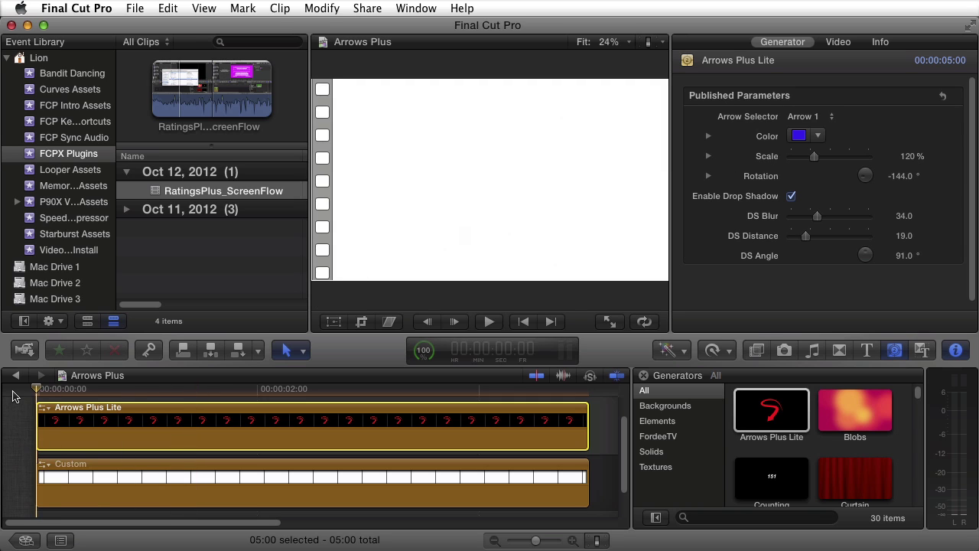
{"action": "key", "text": "space"}
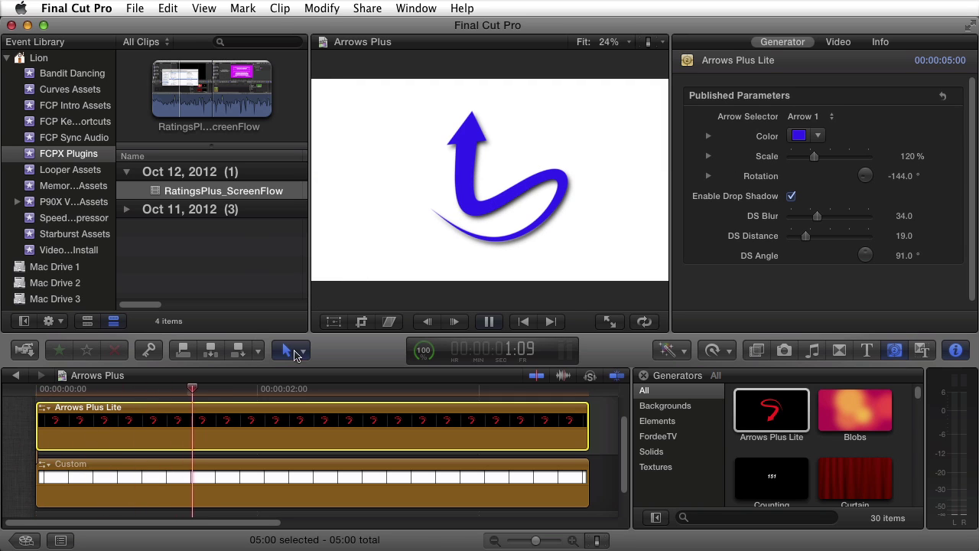
{"action": "key", "text": "space"}
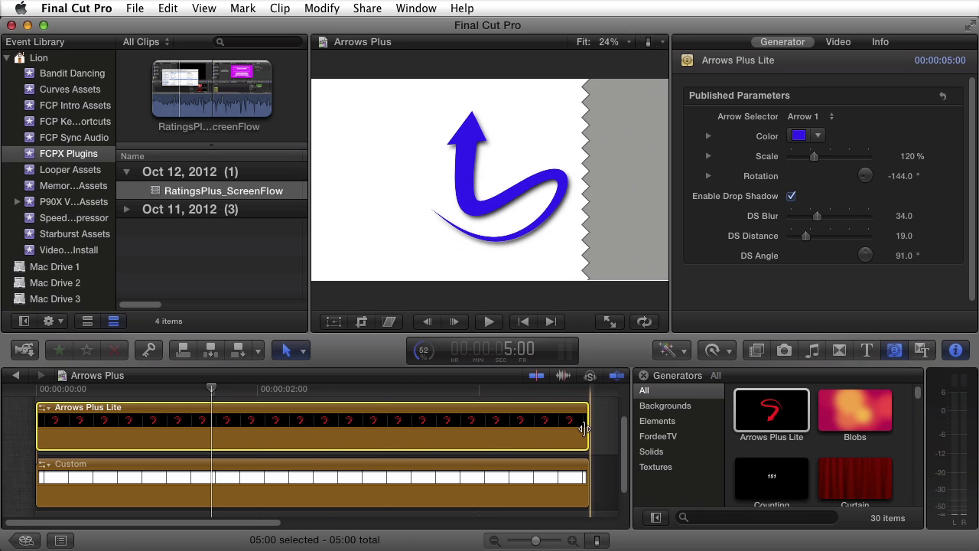
{"action": "left_click_drag", "start_coordinate": [585, 428], "coordinate": [259, 433]}
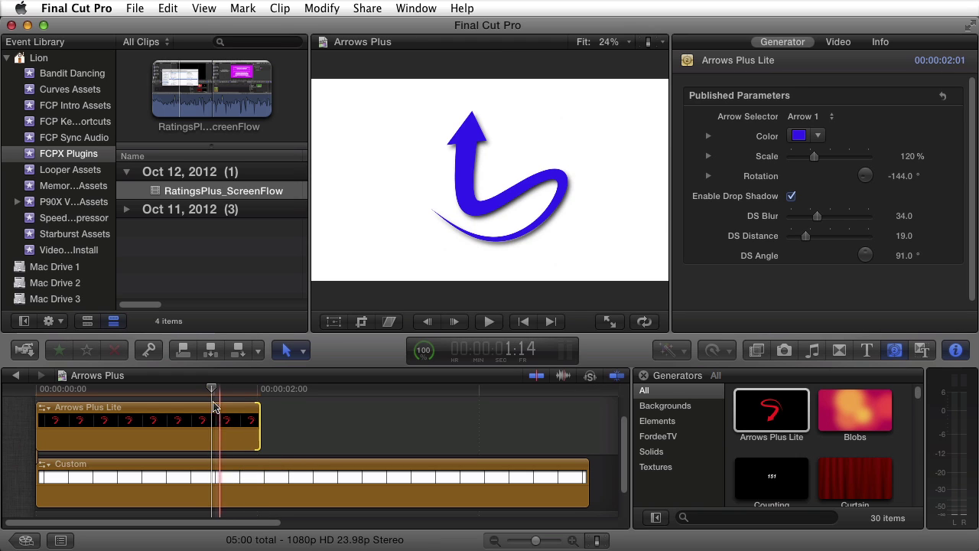
{"action": "left_click_drag", "start_coordinate": [212, 391], "coordinate": [32, 390]}
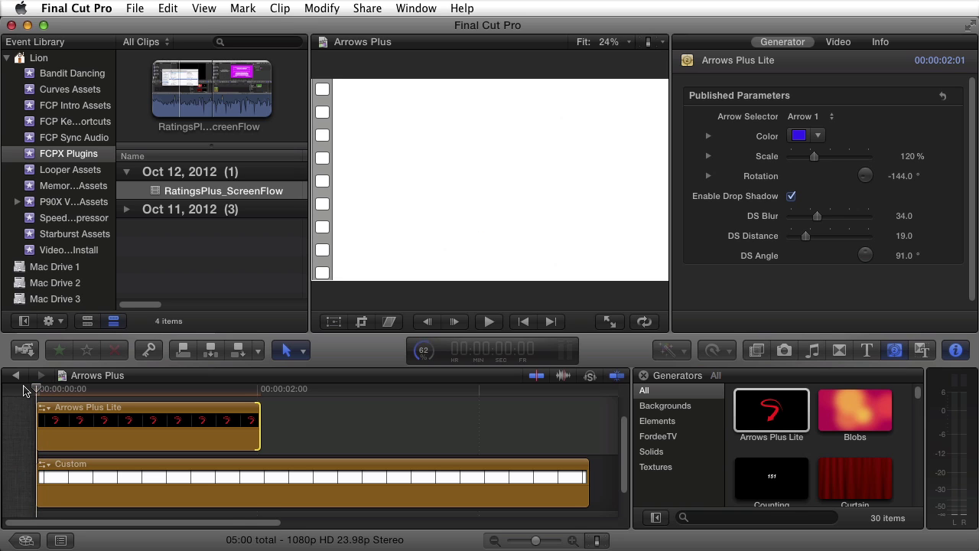
{"action": "key", "text": "space"}
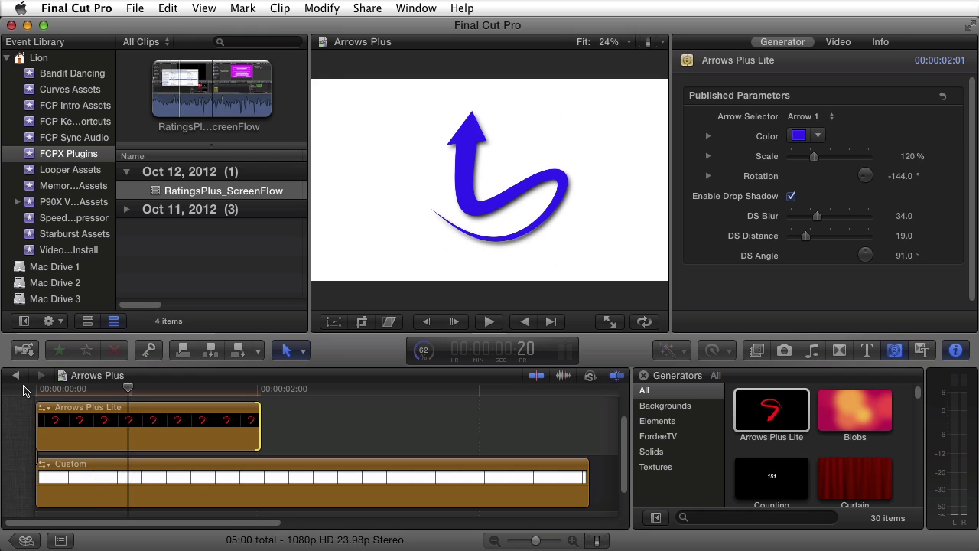
{"action": "mouse_move", "coordinate": [38, 390]}
{"action": "left_mouse_down"}
{"action": "mouse_move", "coordinate": [126, 390]}
{"action": "mouse_move", "coordinate": [37, 389]}
{"action": "left_mouse_up"}
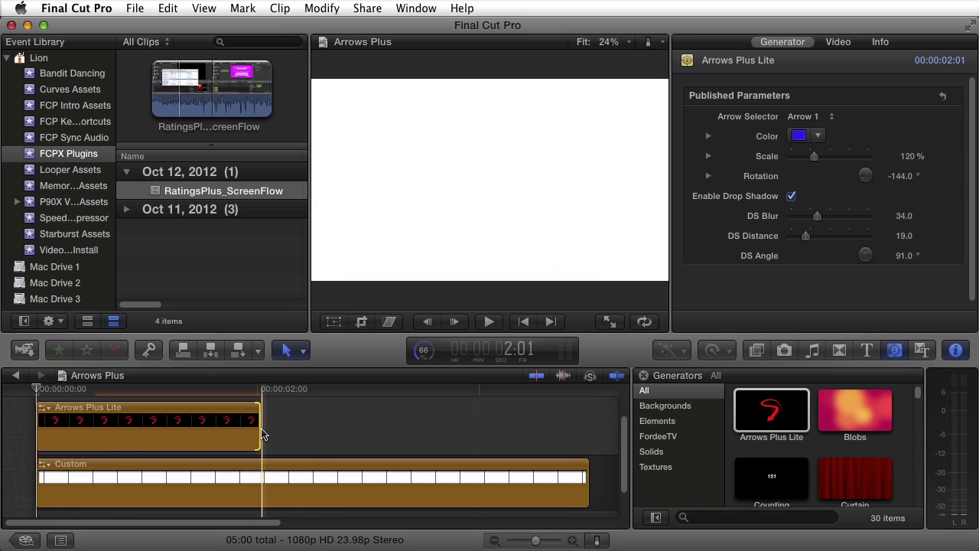
{"action": "left_click_drag", "start_coordinate": [258, 430], "coordinate": [588, 435]}
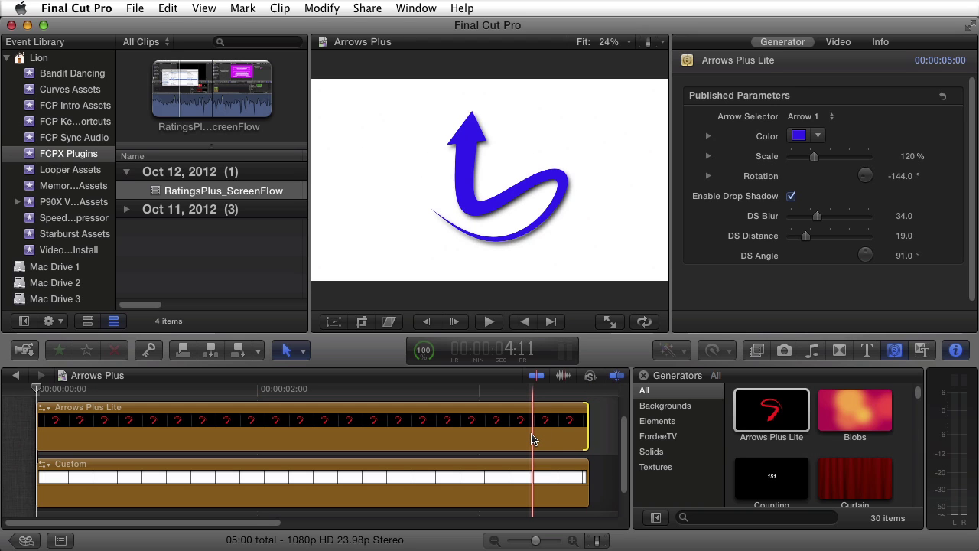